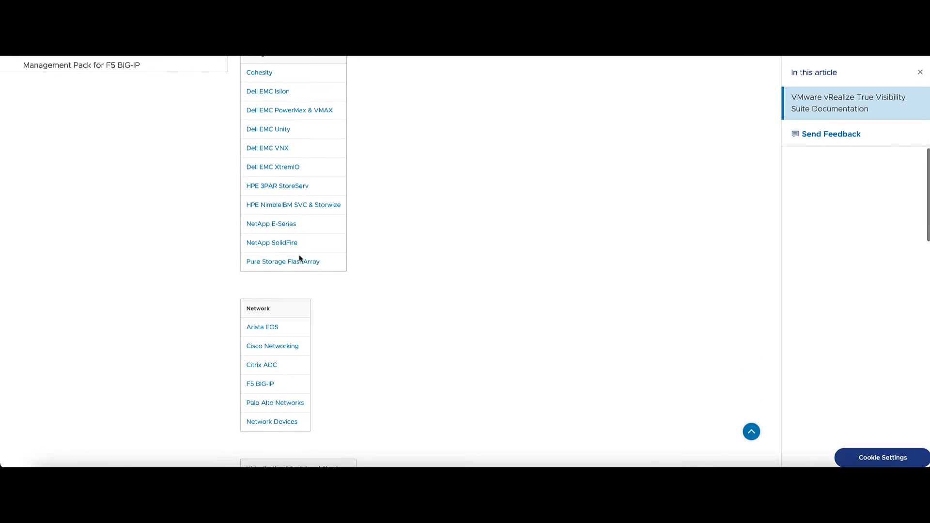
Open the Management Pack for Pure Storage FlashArray article from the True Visibility Suite storage table
left_click(296, 265)
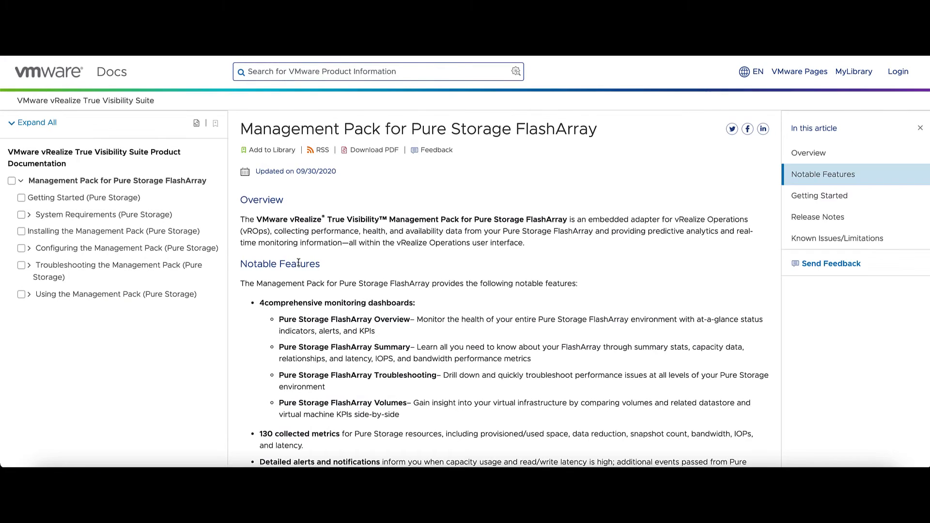
Skim the overview and read the System Requirements (Pure Storage) article
scroll(152, 205, "down", 6)
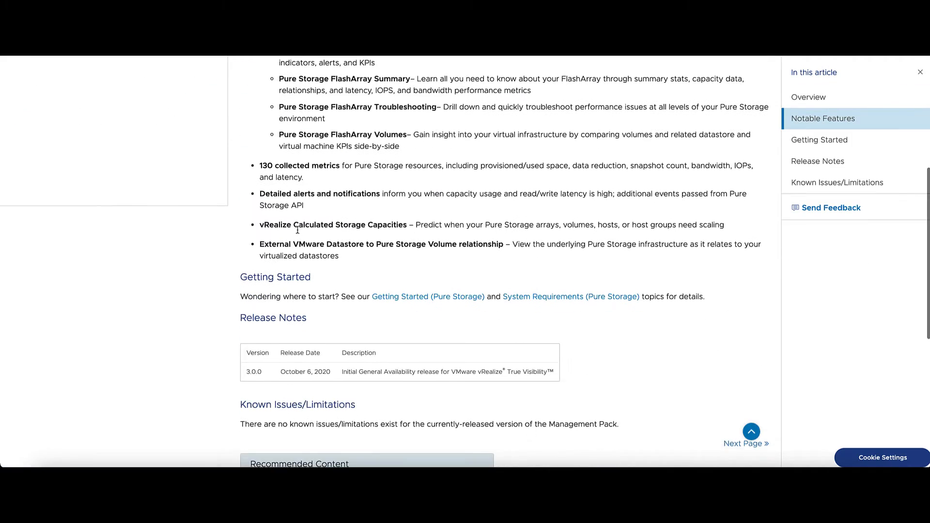
scroll(297, 231, "up", 5)
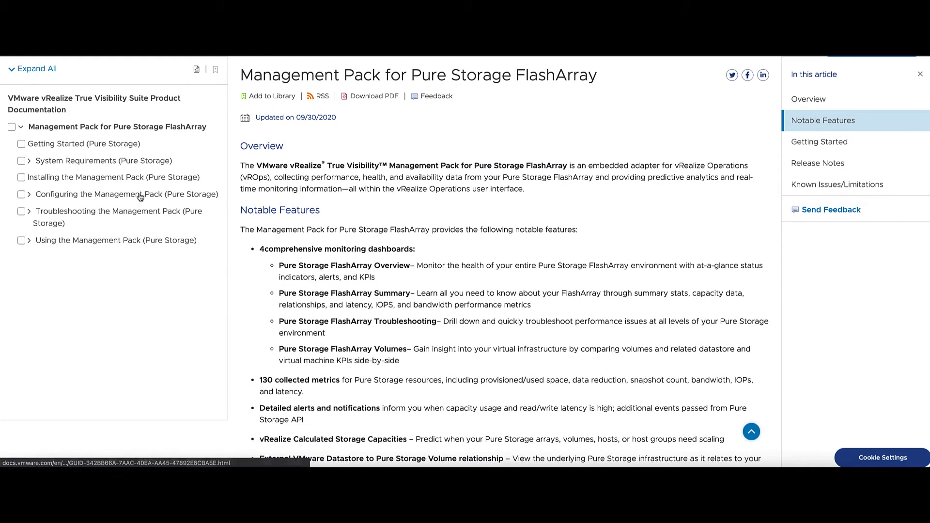
left_click(137, 161)
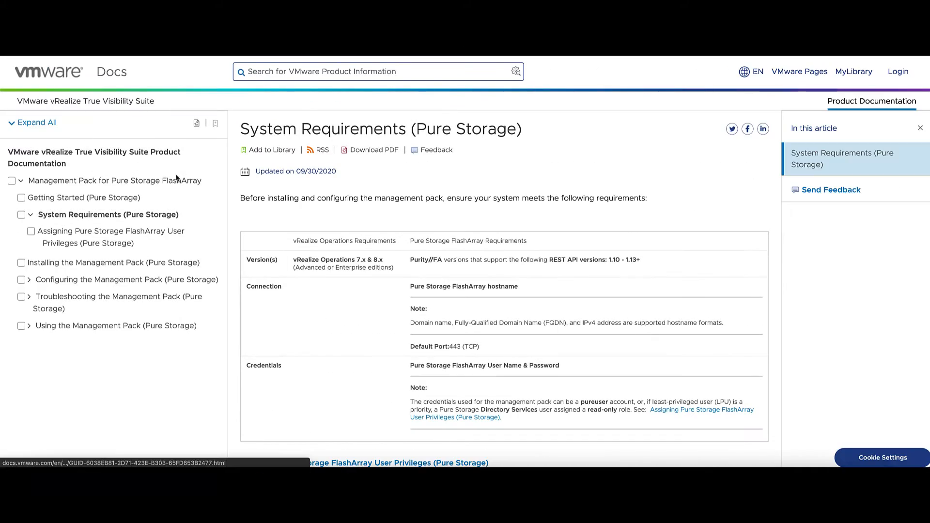
scroll(145, 174, "down", 2)
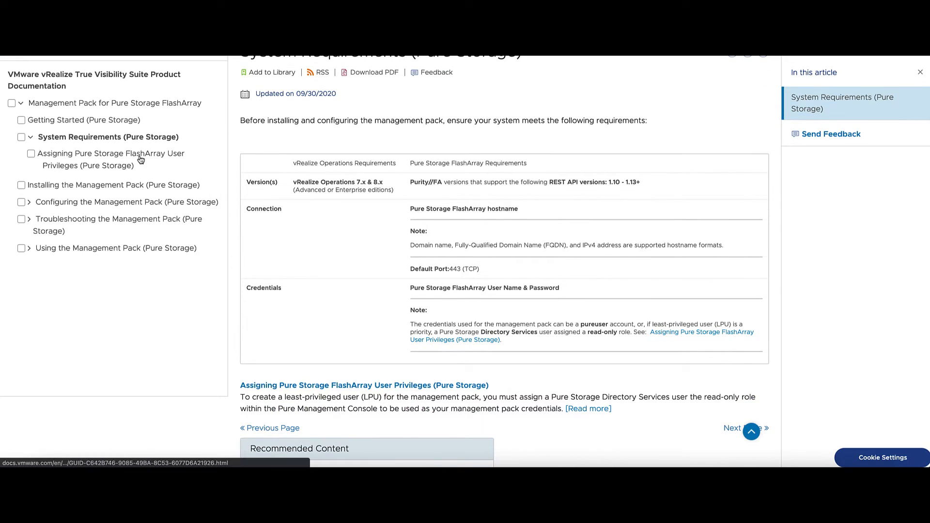
Read through the Assigning Pure Storage FlashArray User Privileges article
left_click(141, 160)
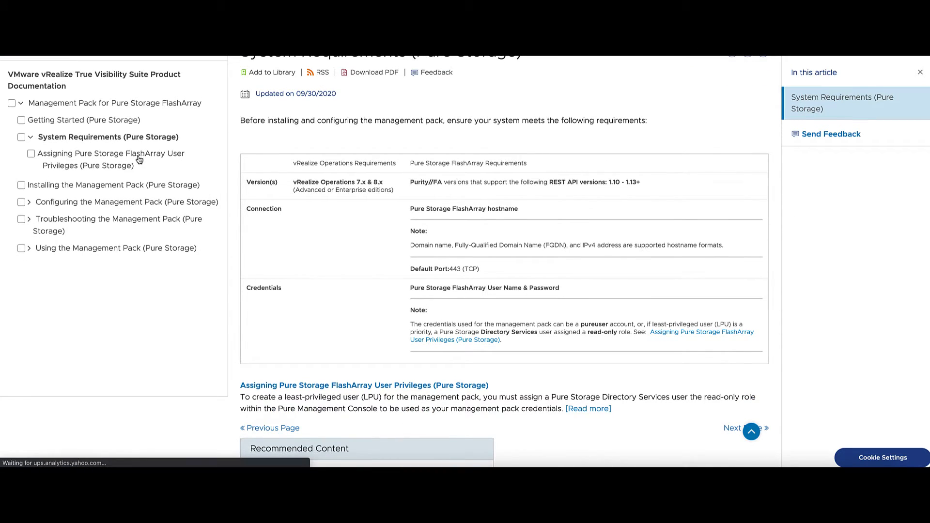
scroll(599, 311, "down", 5)
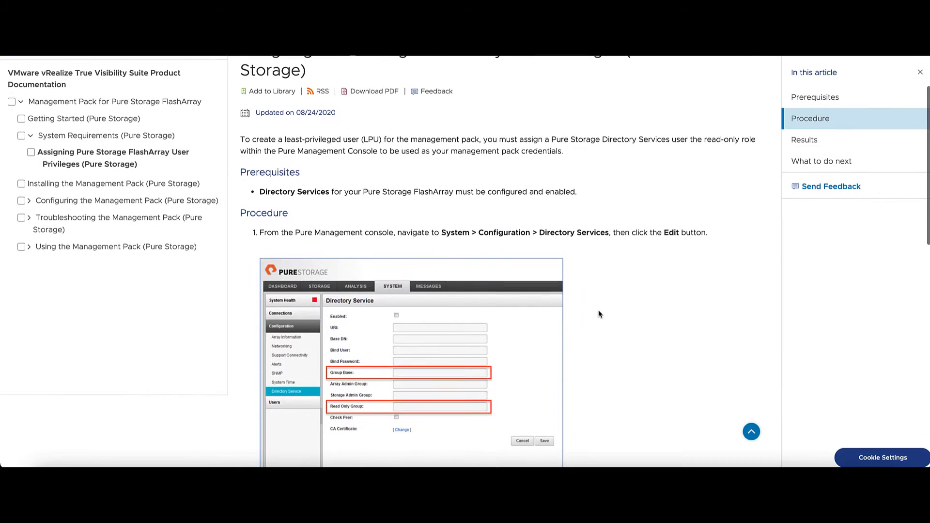
scroll(599, 314, "down", 5)
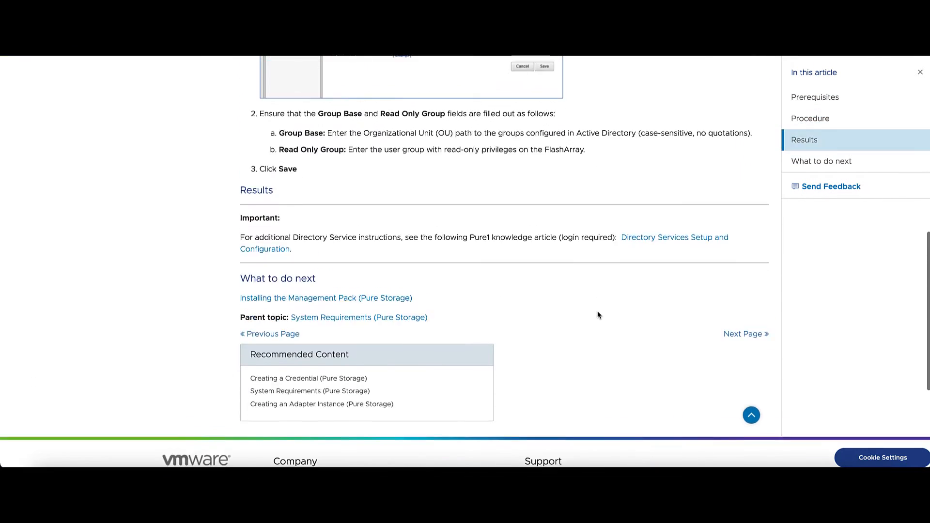
scroll(599, 314, "up", 8)
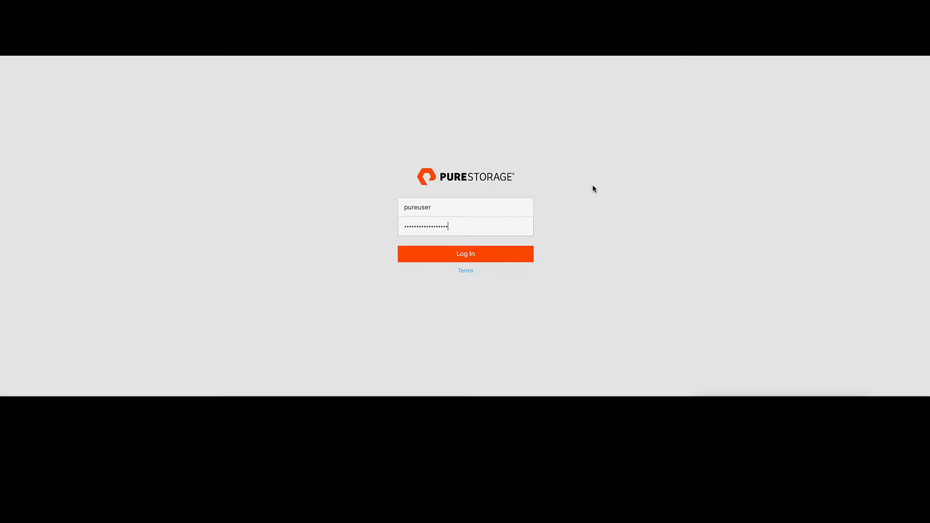
Sign in to the FlashArray console and go to the Users settings page
left_click(526, 256)
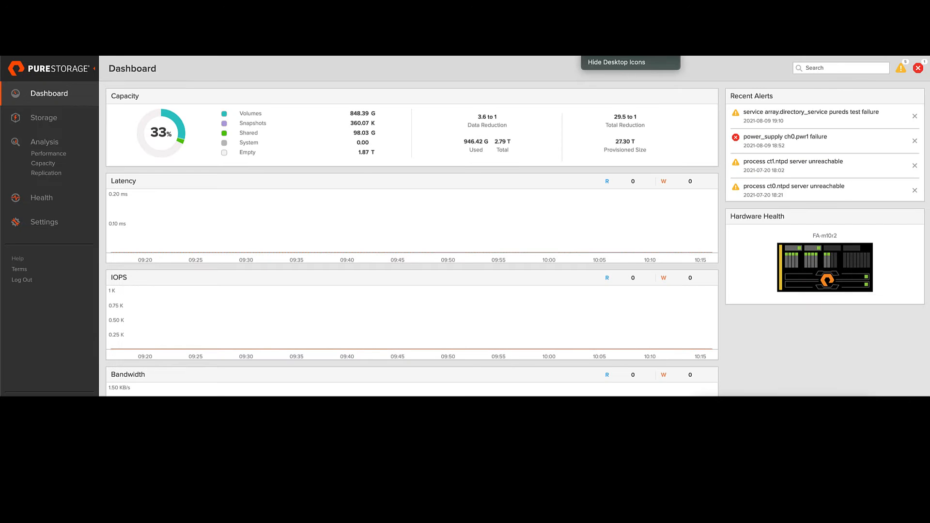
left_click(44, 226)
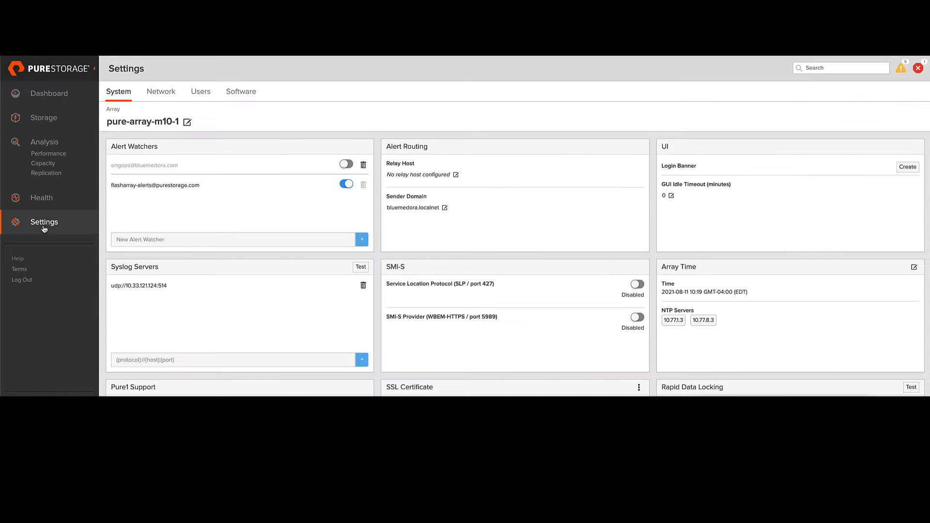
left_click(201, 97)
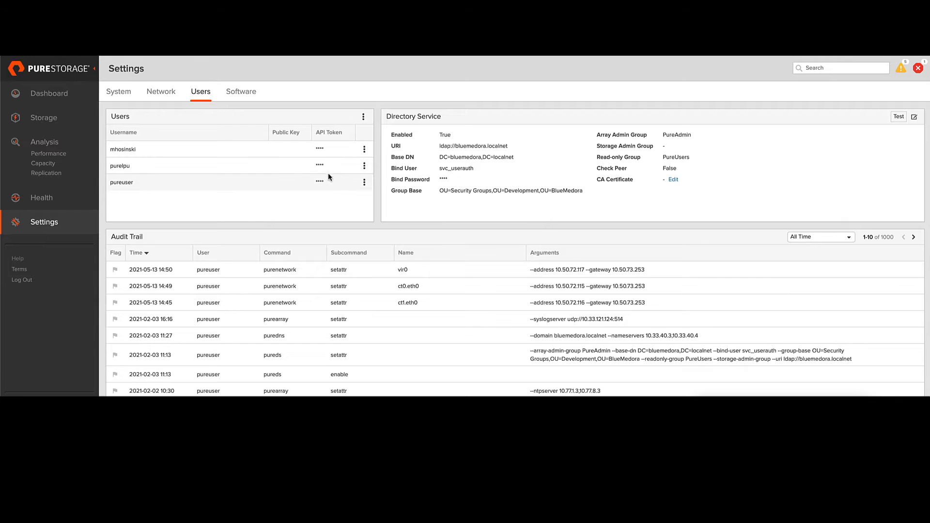
Review the Group Base and PureUsers read-only group values, then edit the Directory Service configuration
left_click_drag(439, 191, 590, 195)
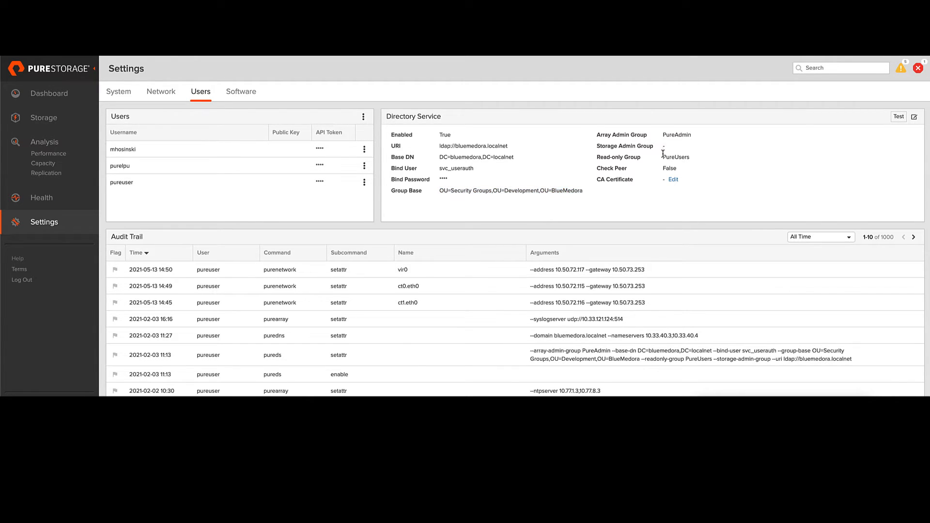
left_click_drag(661, 157, 692, 155)
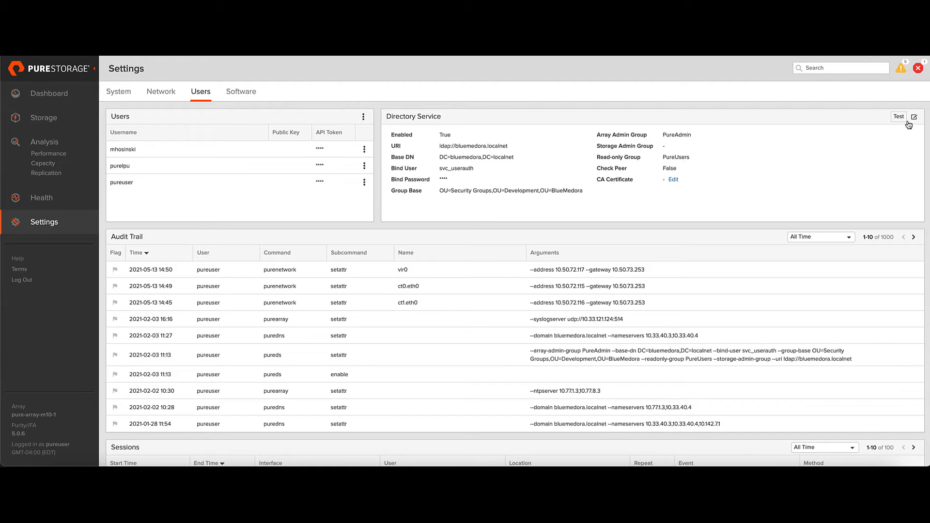
left_click(914, 118)
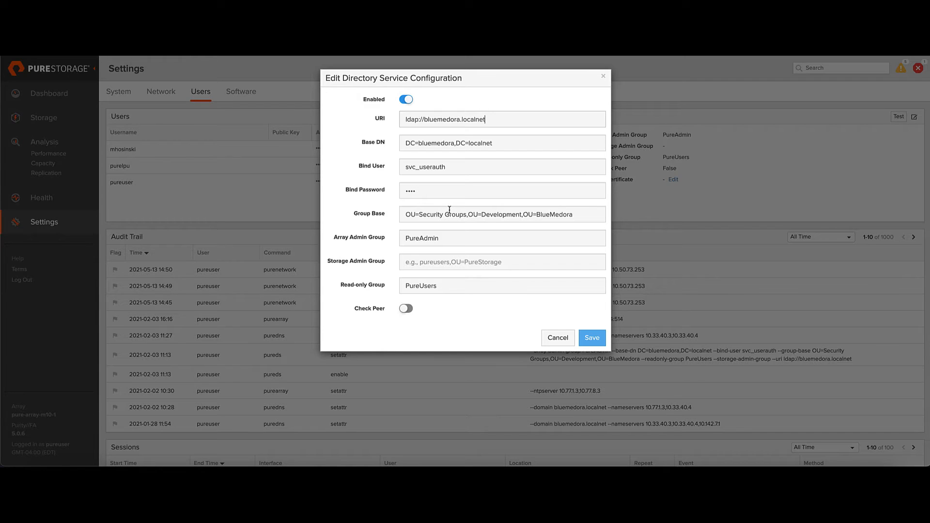
Confirm the Group Base OU path and PureUsers read-only group, then save the directory settings
left_click_drag(578, 214, 405, 214)
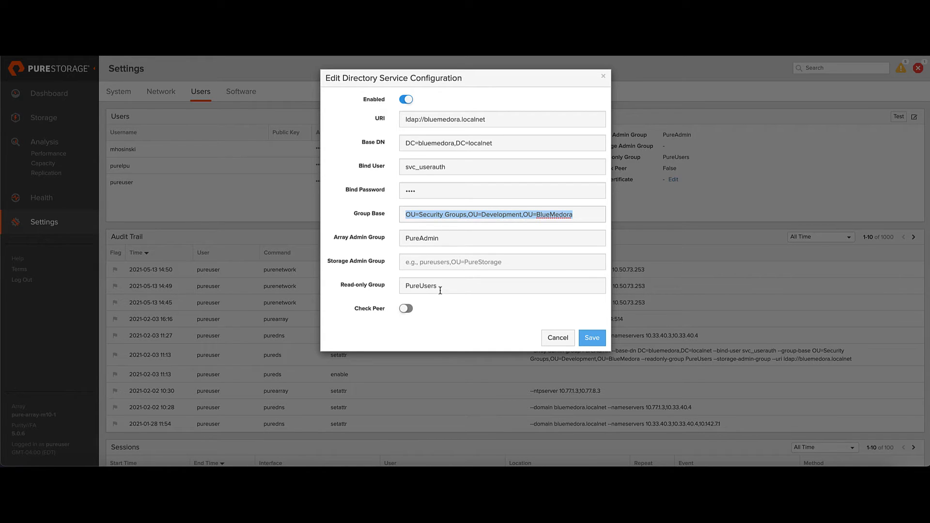
left_click_drag(439, 287, 404, 286)
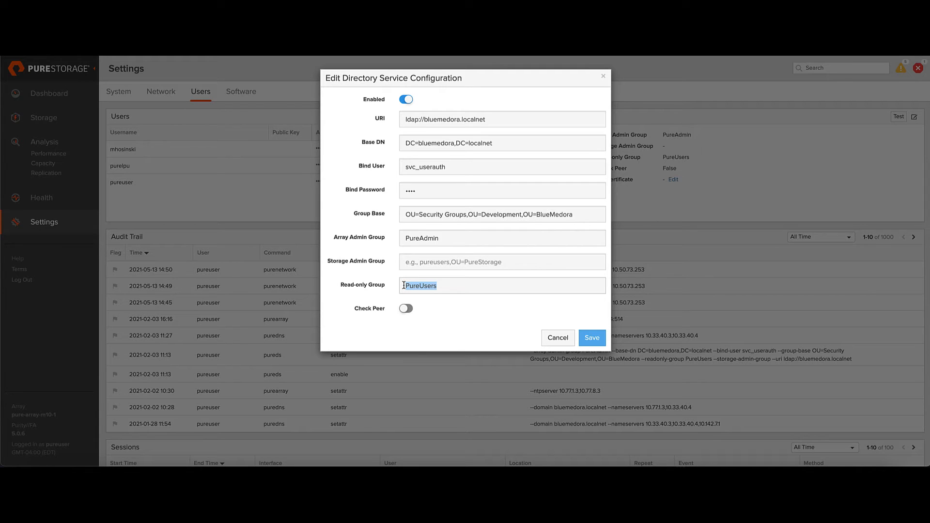
left_click(586, 341)
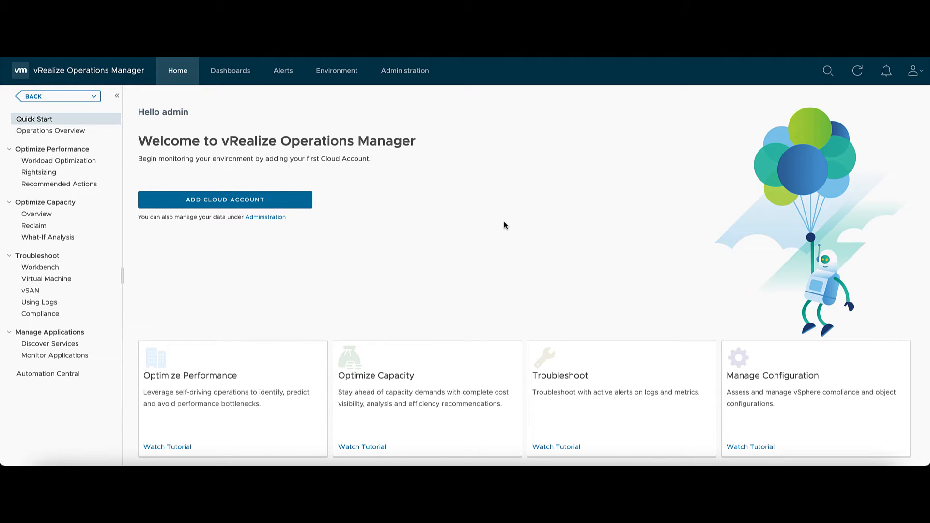
Go to Administration > Solutions > Repository and scroll down the native management packs list
left_click(412, 79)
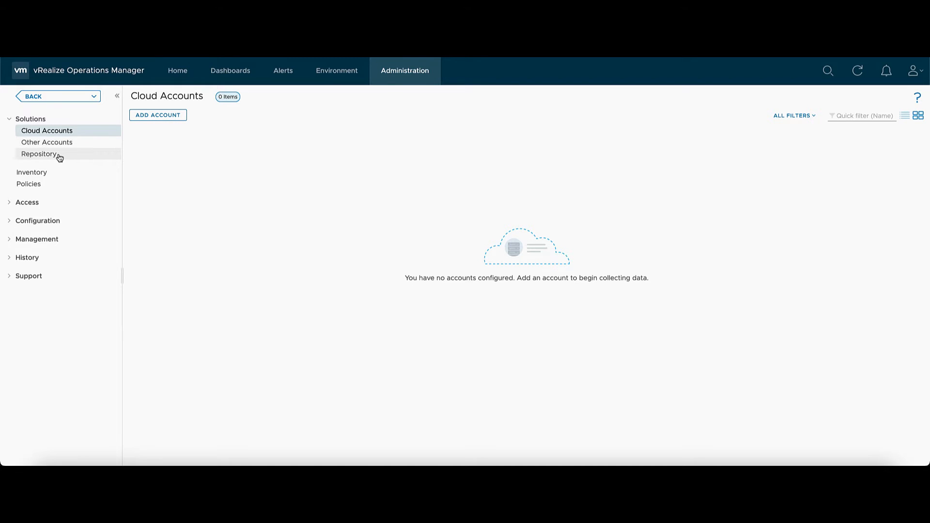
left_click(39, 154)
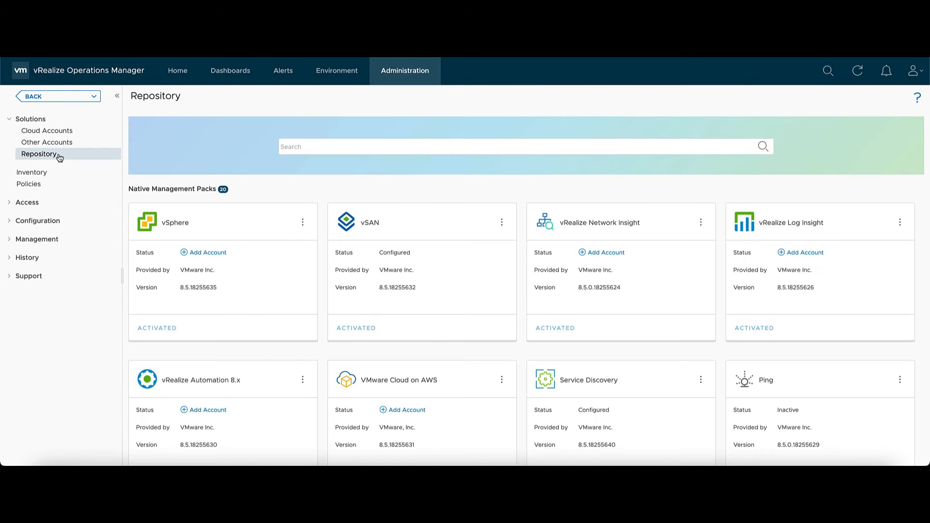
scroll(185, 170, "down", 9)
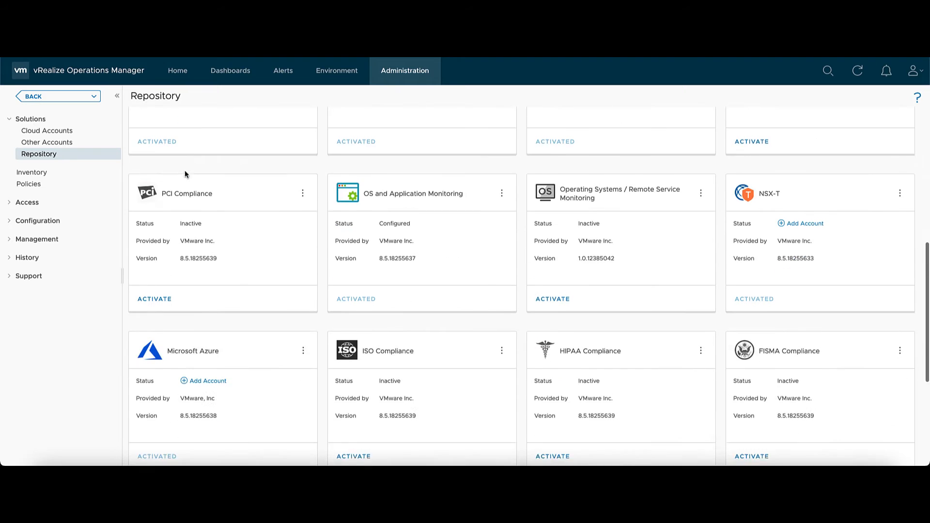
scroll(187, 172, "down", 3)
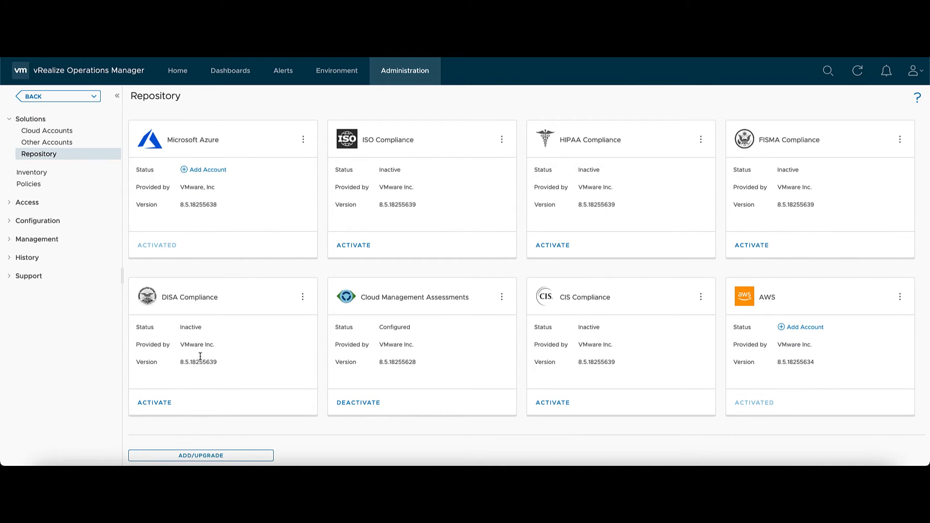
Upload the PureStorageFlashArray .pak file from Downloads in the Add Solution wizard
left_click(214, 462)
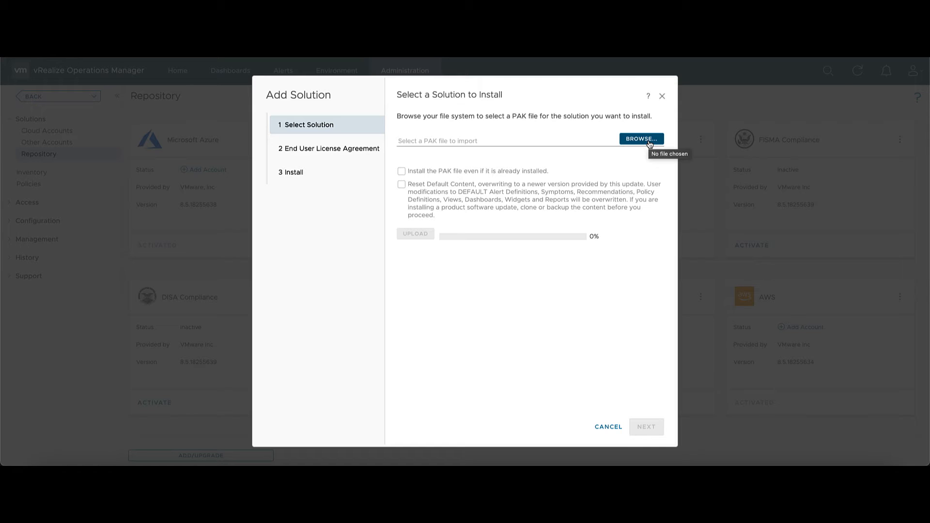
left_click(650, 144)
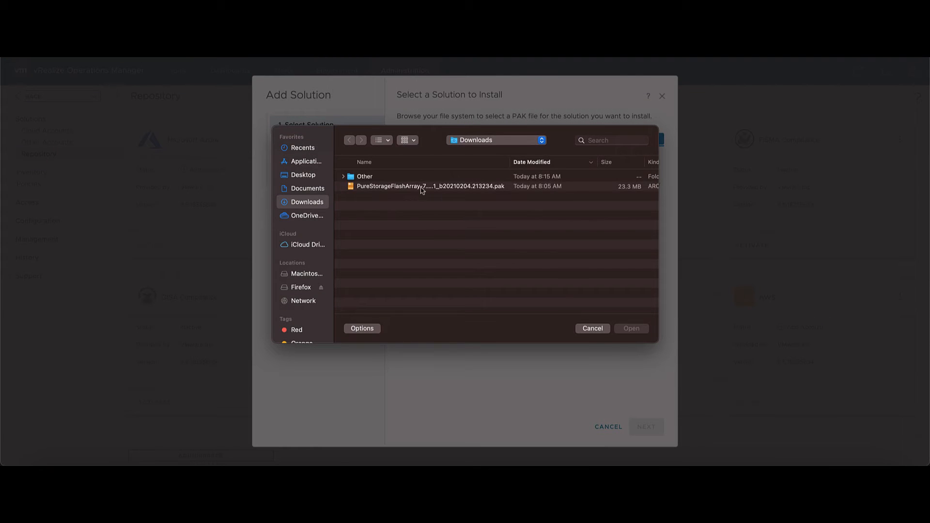
left_click(423, 188)
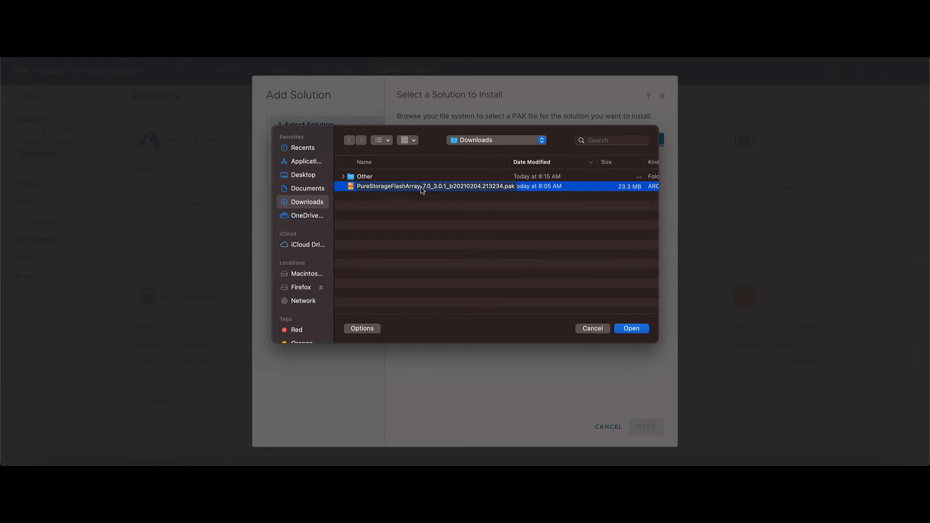
double_click(421, 187)
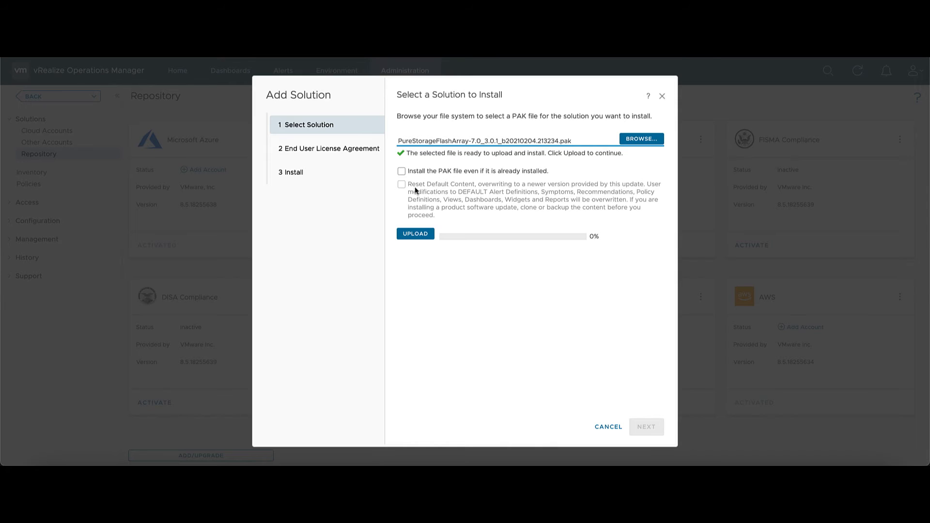
left_click(414, 234)
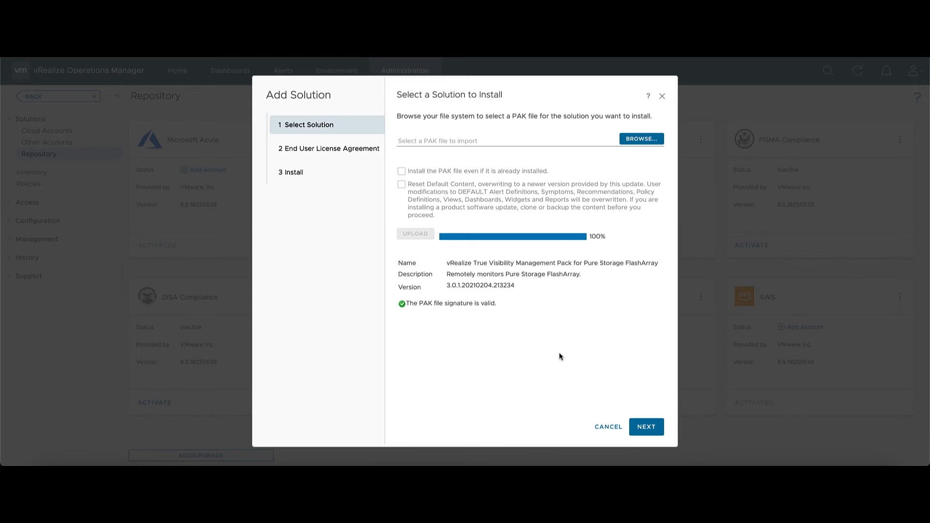
Accept the licence agreement and complete the management pack installation
left_click(654, 433)
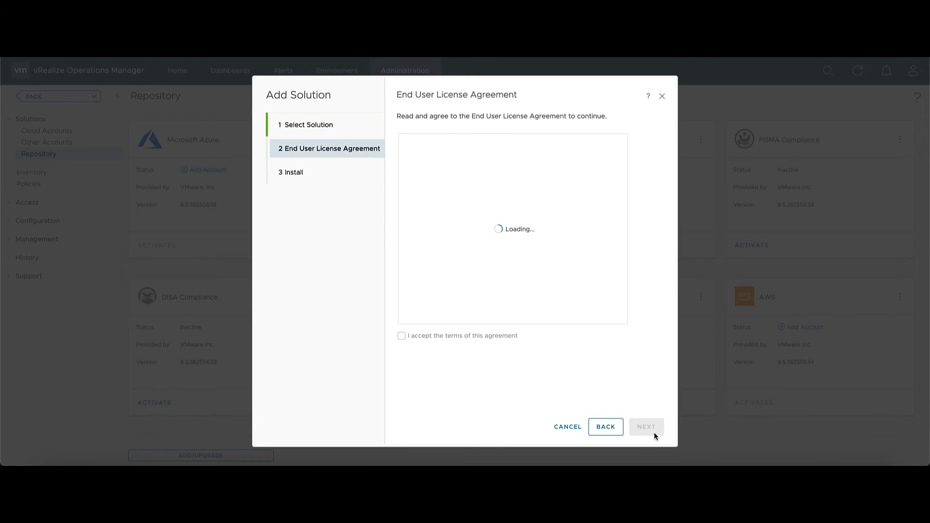
left_click(457, 336)
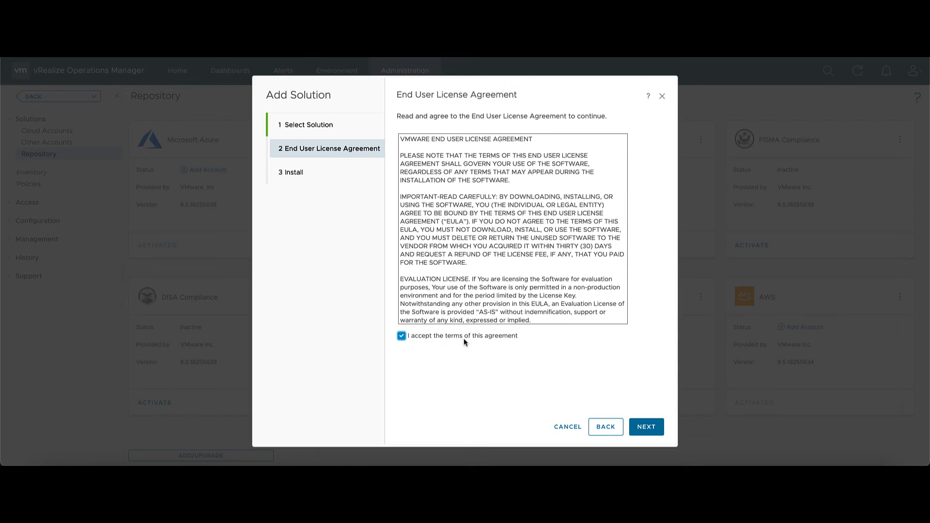
left_click(647, 427)
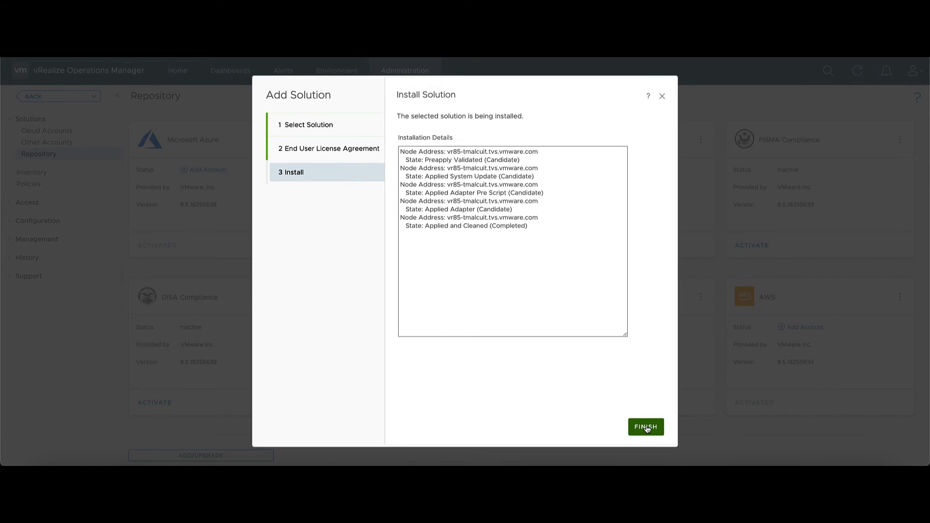
left_click(646, 427)
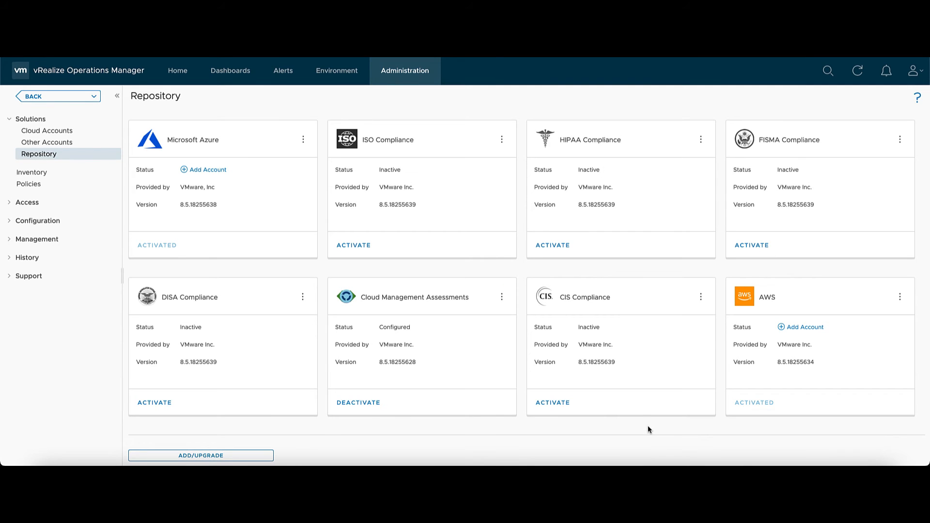
Add a FlashArray account named 'My First Pure Instance', description 'DC2 Pure Array', host pure-array-m10-1-p.tvs.vmware.com
scroll(632, 402, "down", 4)
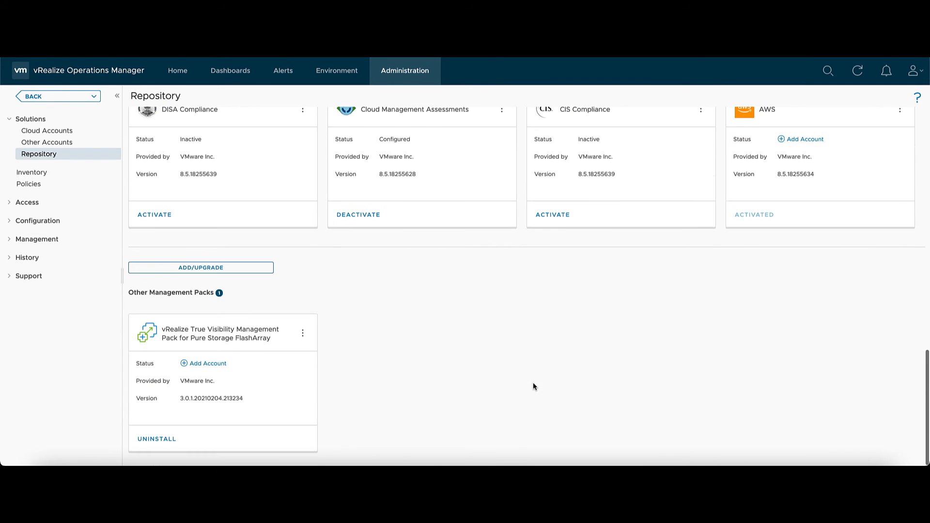
left_click(216, 363)
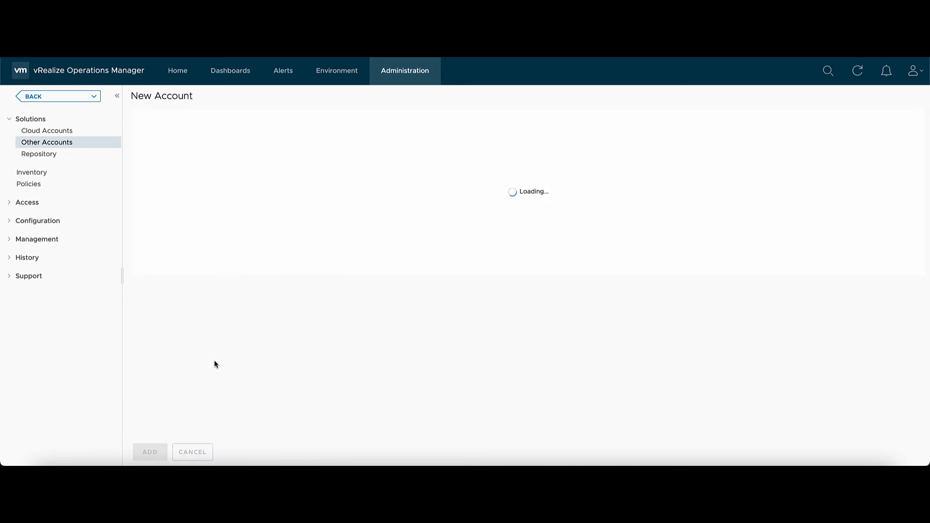
left_click(275, 147)
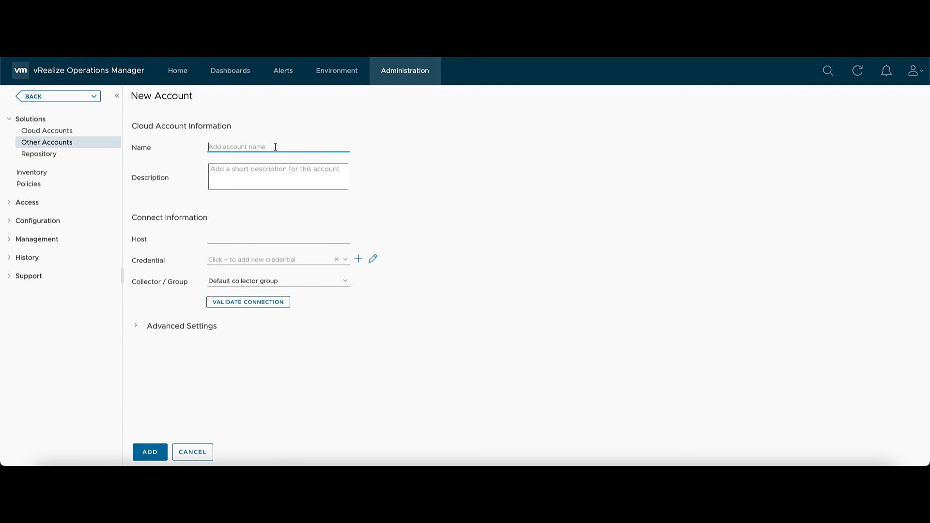
type("My First Pure Instance")
left_click(270, 184)
type("DC2")
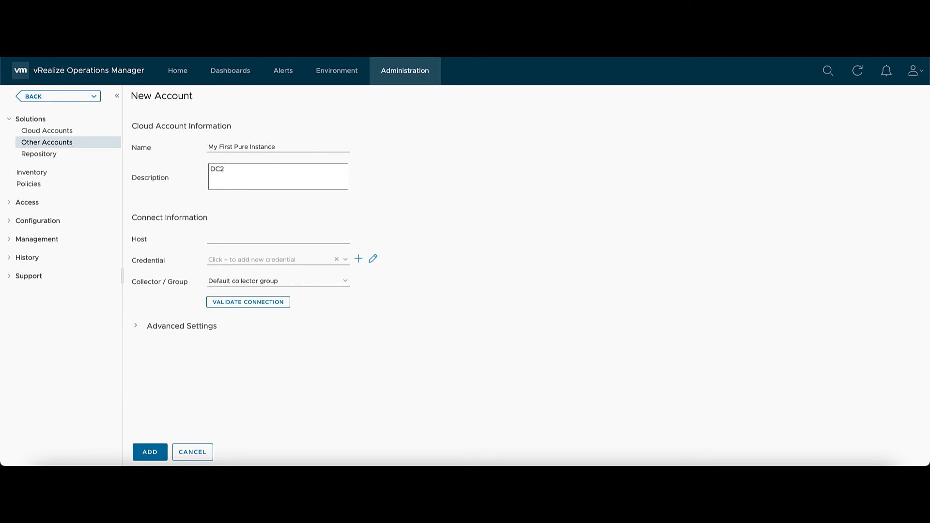
type(" Pure Array")
left_click(232, 241)
type("pure-array-m10-1-p.tvs.vmware.com")
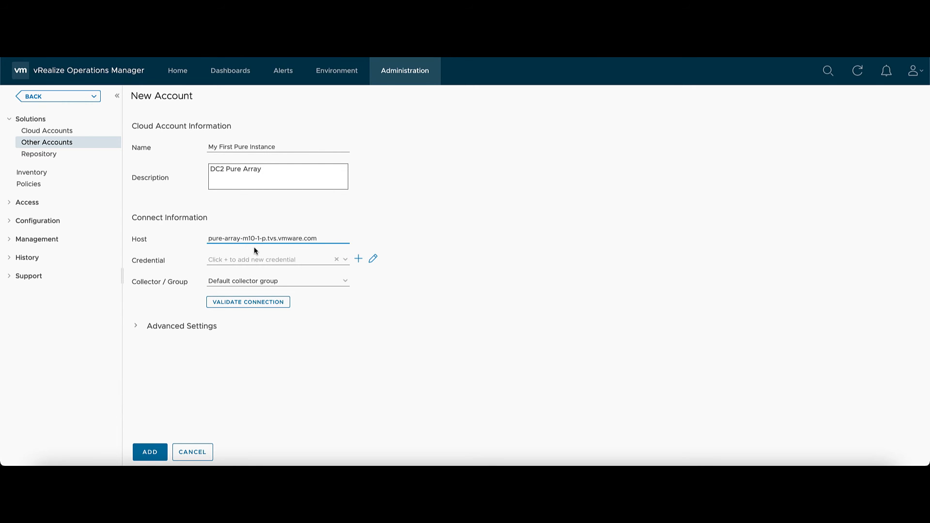
Create a credential named 'My First Pure Credentials' with the array's username and password
left_click(362, 260)
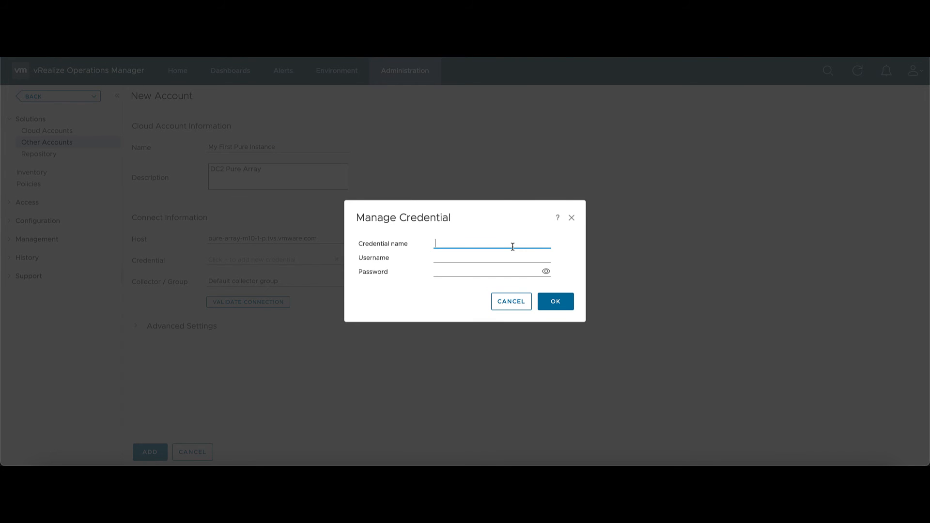
type("My First Pure Credentials")
left_click(477, 259)
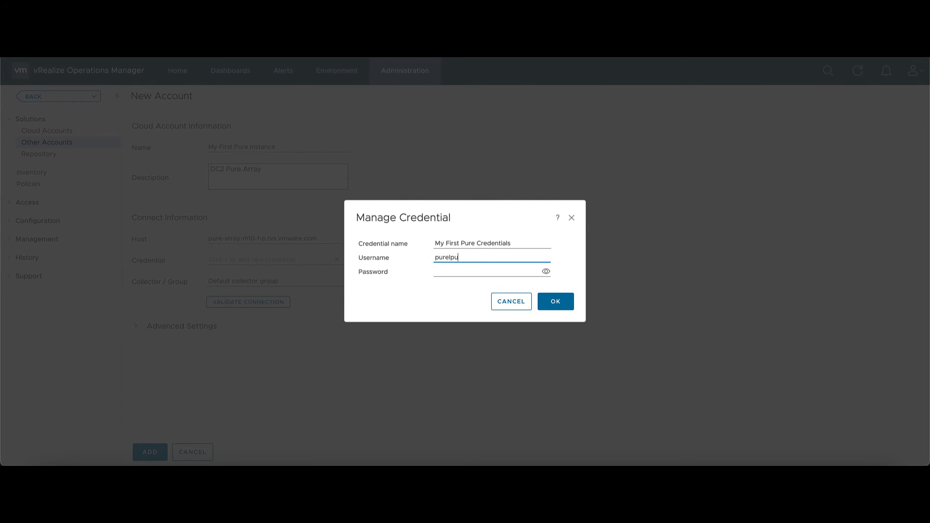
key("Tab")
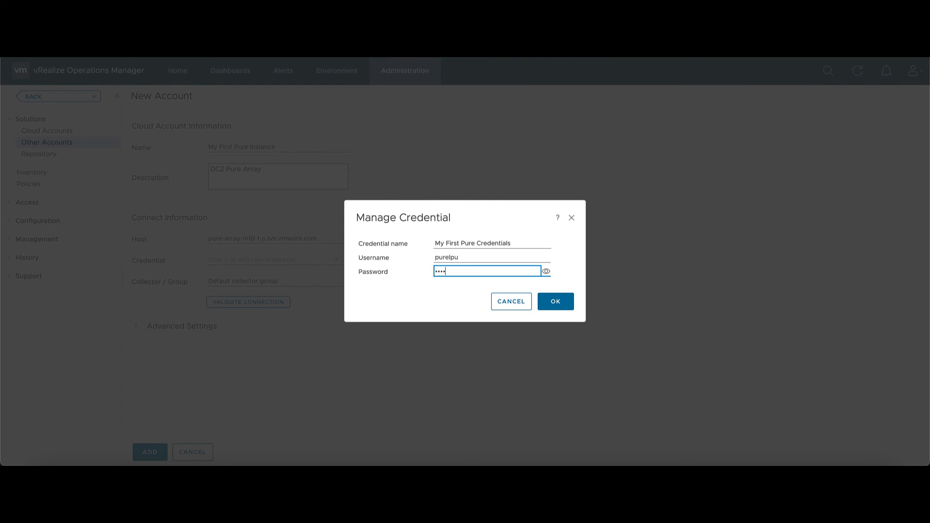
left_click(553, 301)
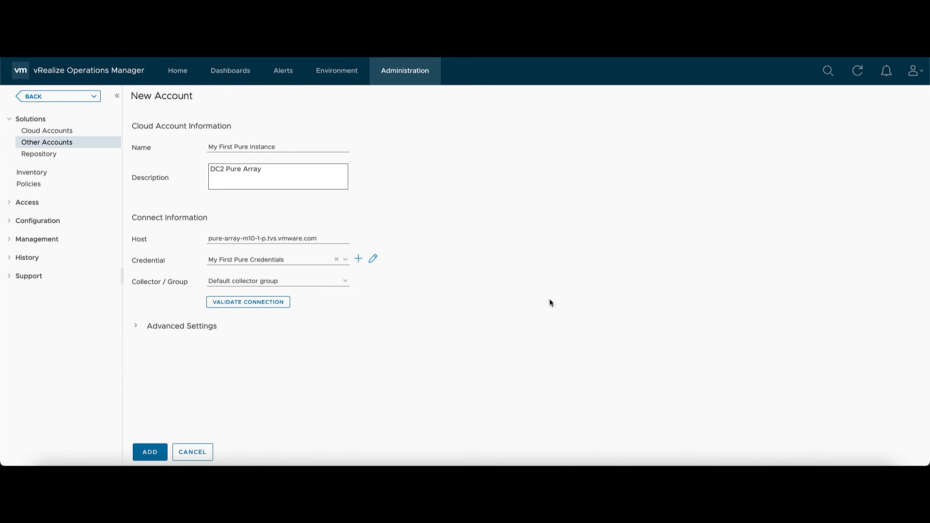
Keep the Default collector group and expand Advanced Settings
left_click(345, 281)
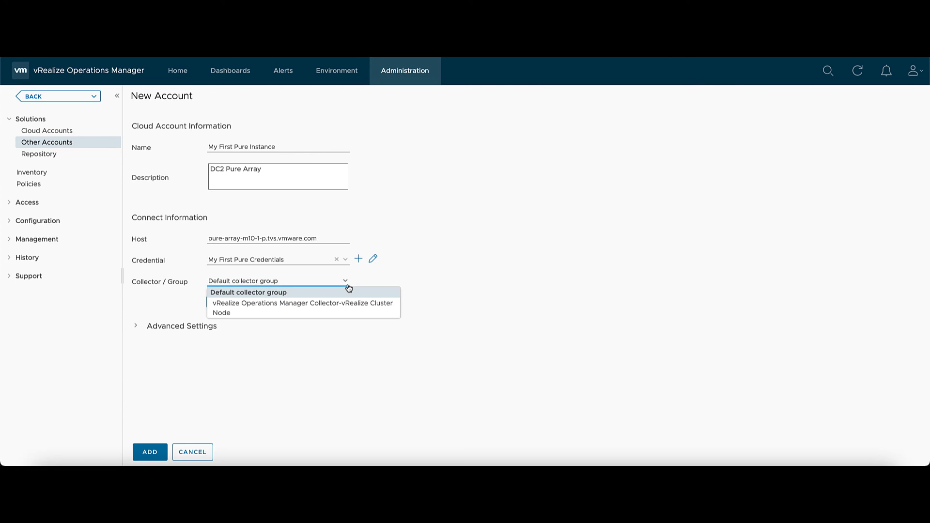
left_click(349, 288)
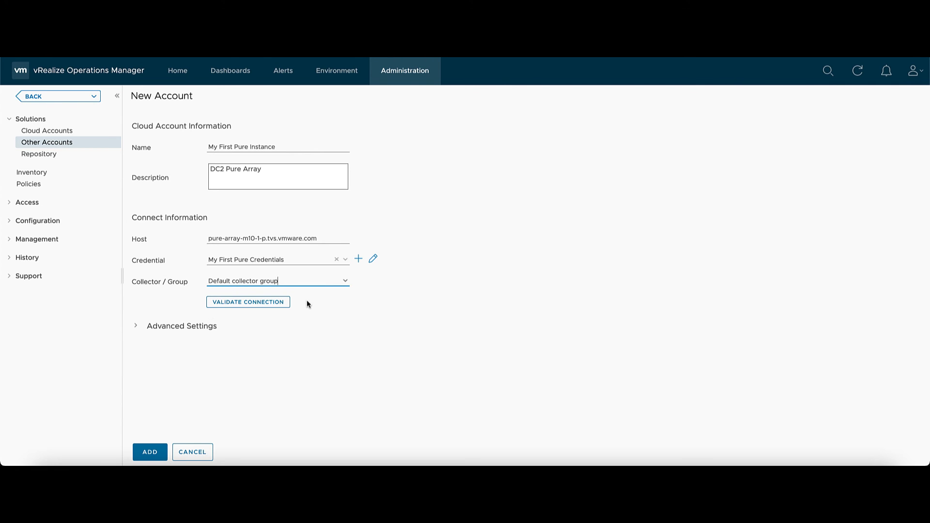
left_click(135, 325)
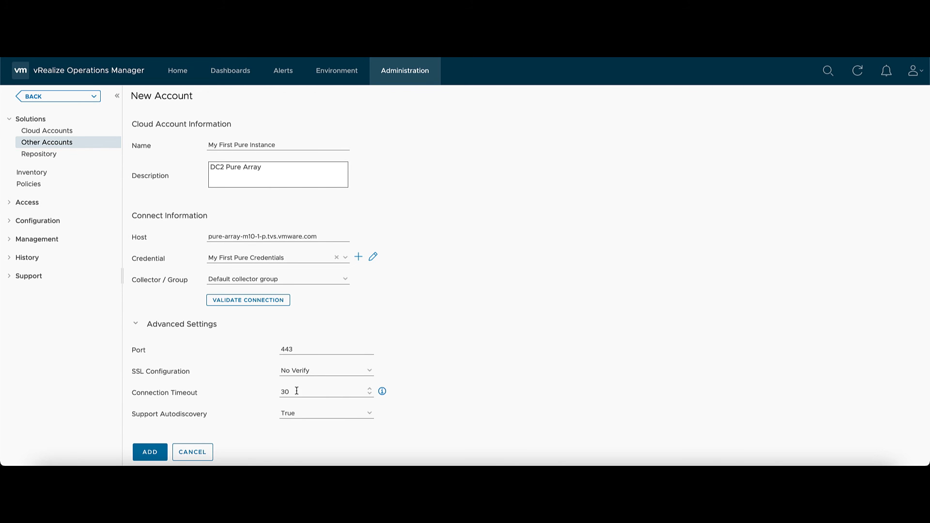
Validate the connection, then add the account and check its status in Other Accounts
left_click(252, 302)
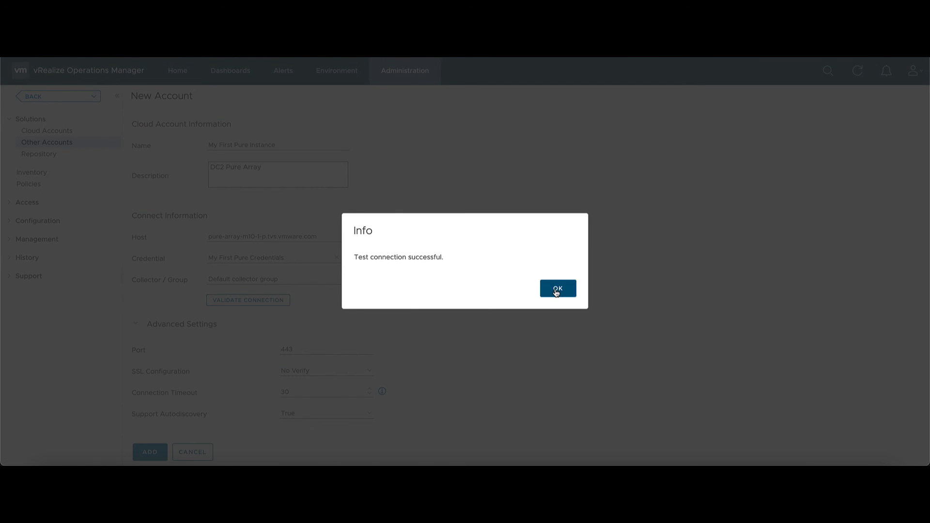
left_click(557, 290)
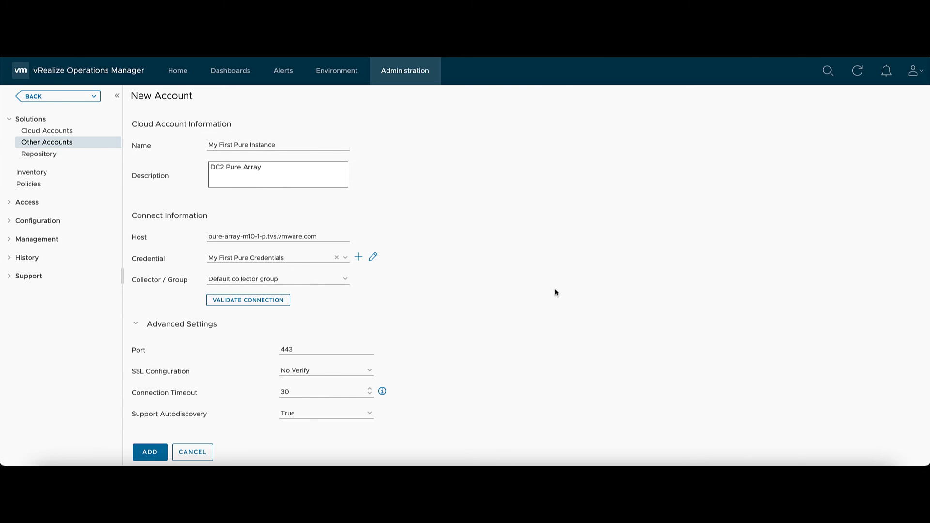
left_click(139, 454)
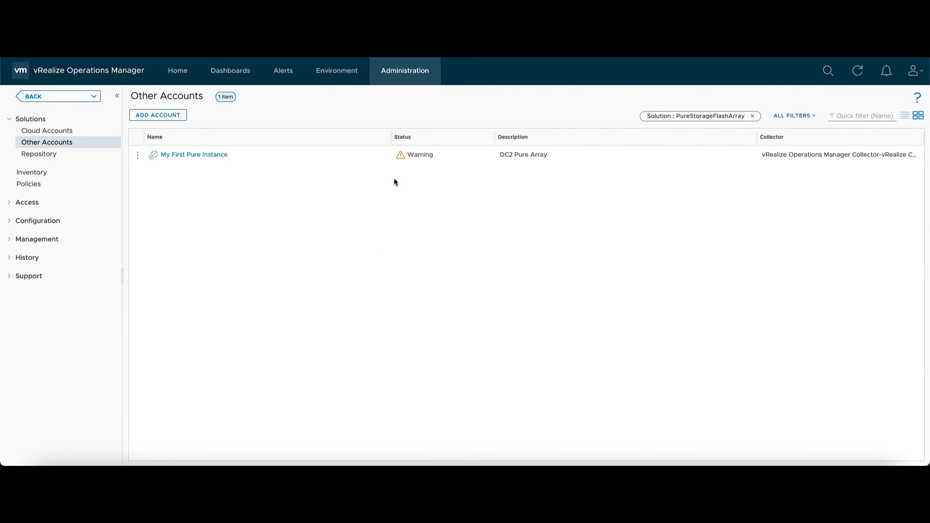
mouse_move(400, 156)
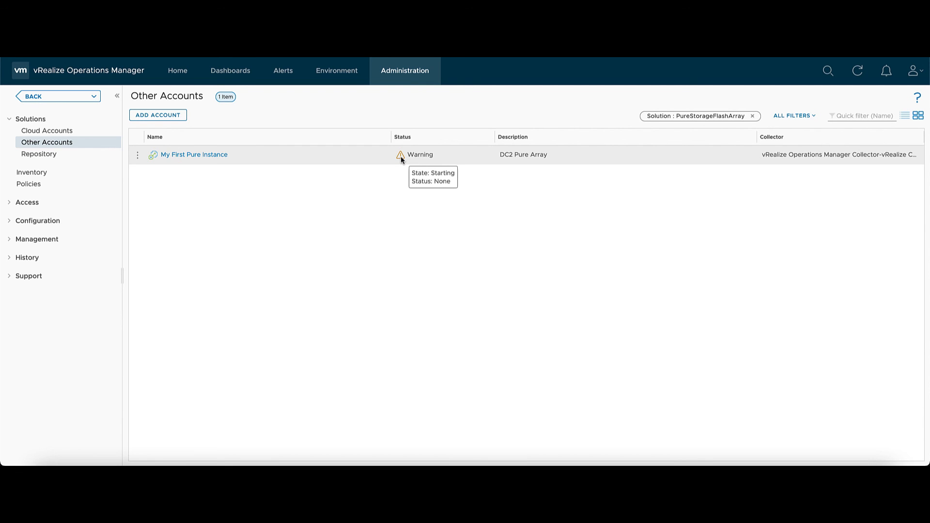